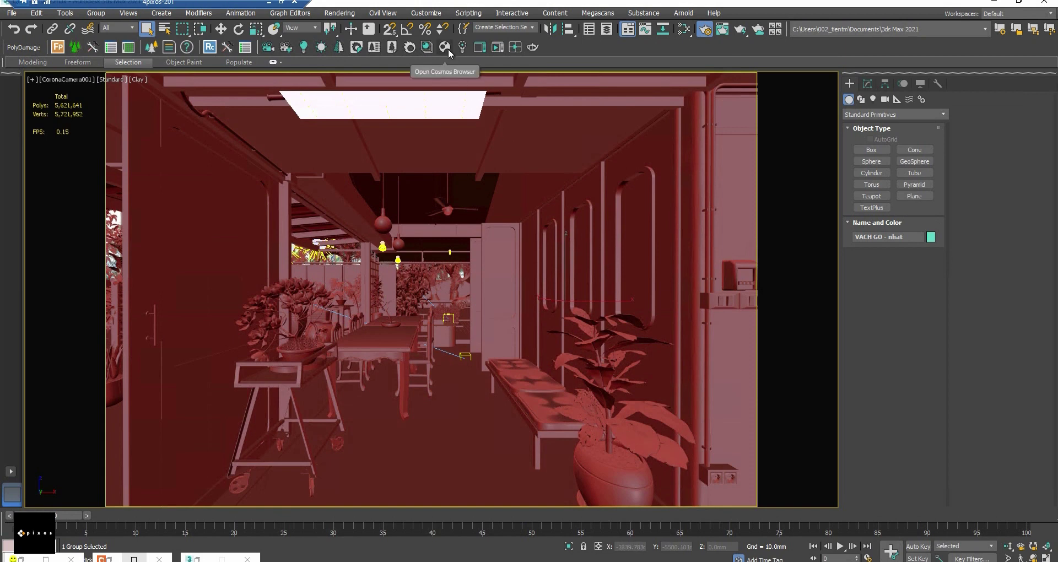
Open Chaos Cosmos maximized, browse the 275 Office space assets, then return Home
{"action": "left_click", "coordinate": [448, 49]}
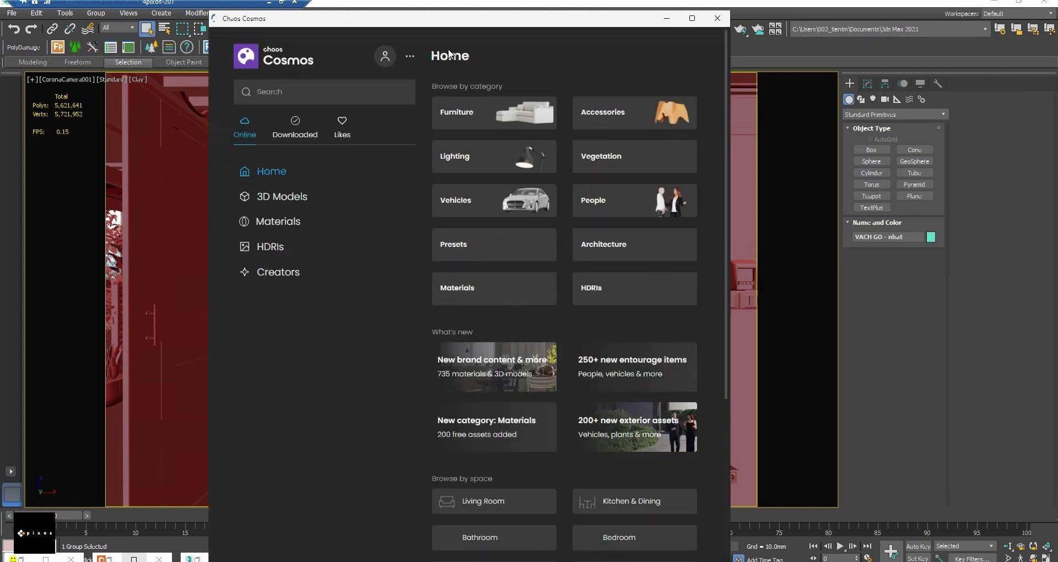
{"action": "left_click", "coordinate": [692, 18]}
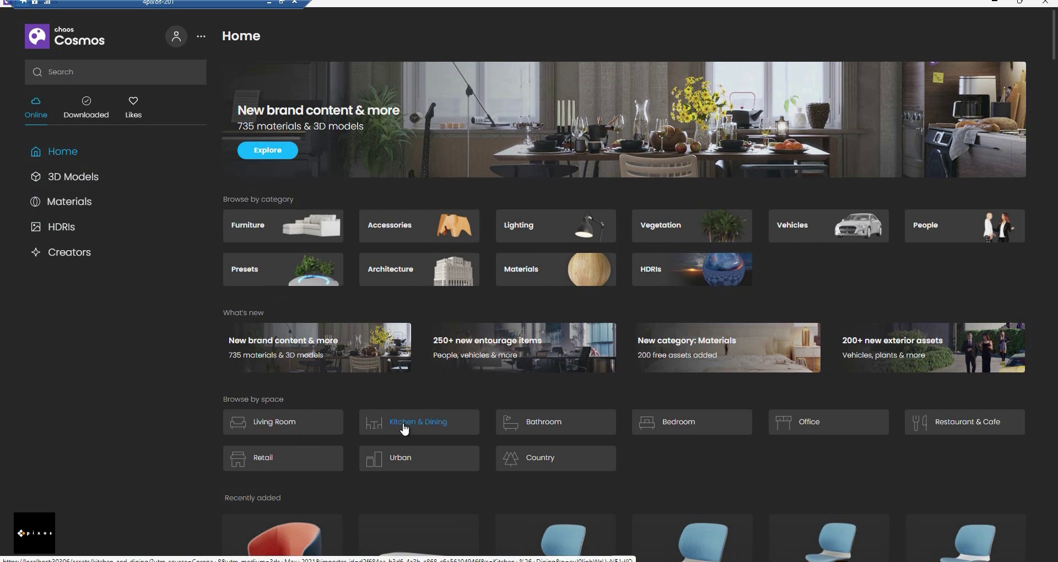
{"action": "left_click", "coordinate": [802, 426]}
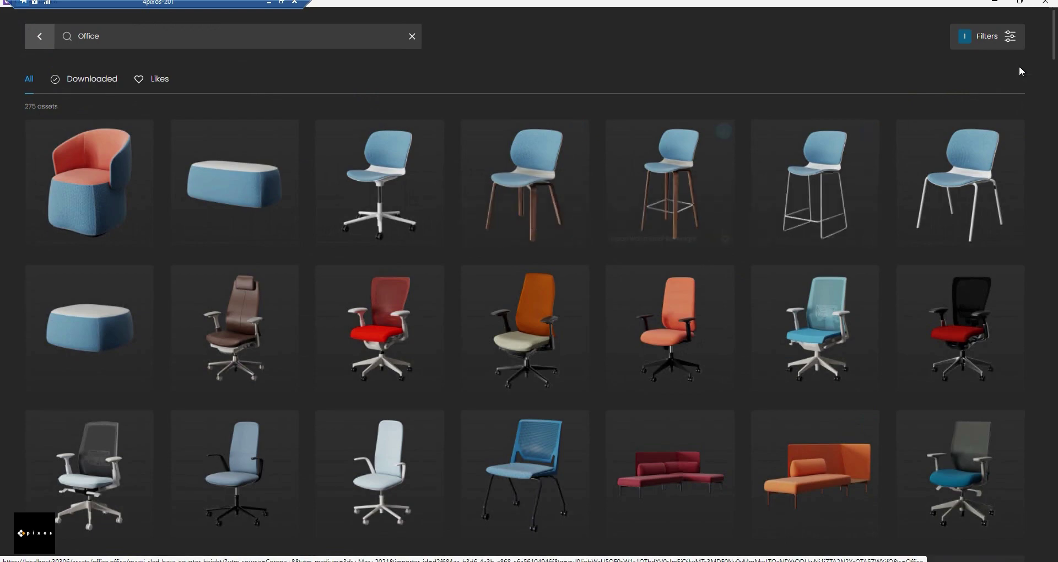
{"action": "mouse_move", "coordinate": [1053, 55]}
{"action": "left_mouse_down"}
{"action": "mouse_move", "coordinate": [1051, 167]}
{"action": "mouse_move", "coordinate": [1052, 33]}
{"action": "left_mouse_up"}
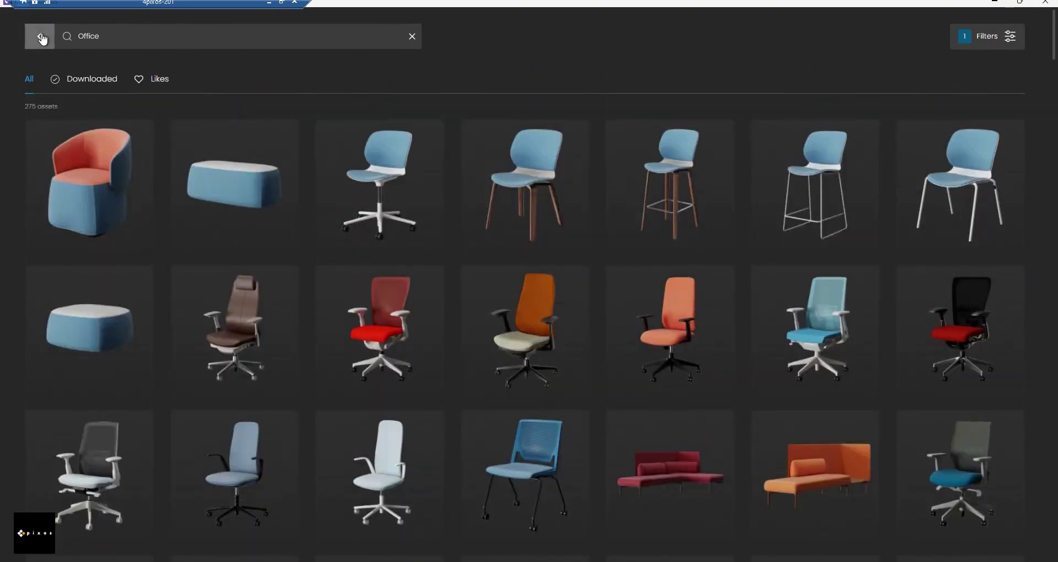
{"action": "left_click", "coordinate": [39, 36]}
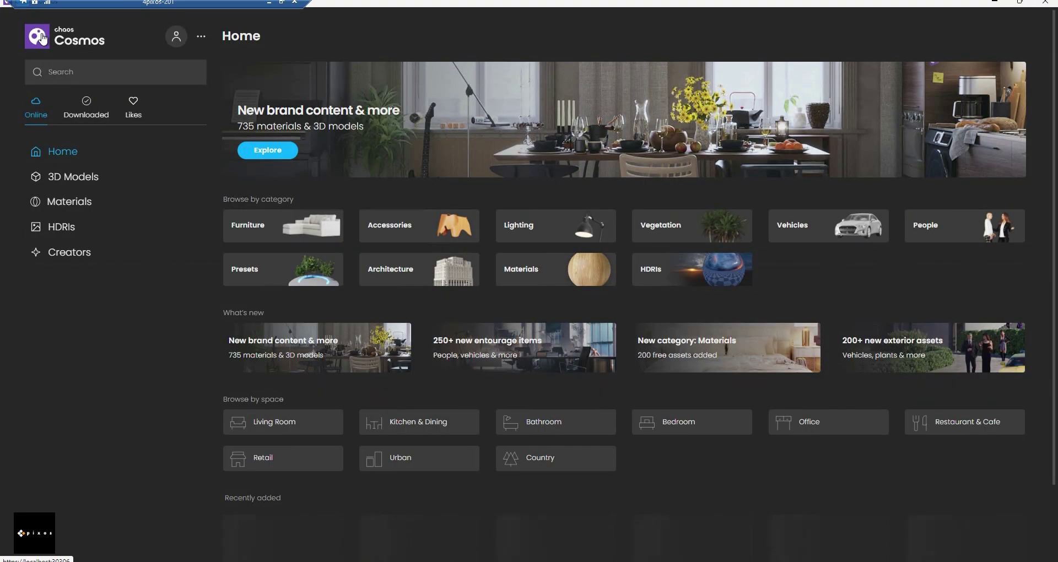
Browse the Furniture, Chairs, Presets and People categories, ending on all 1457 3D Models
{"action": "left_click", "coordinate": [71, 177]}
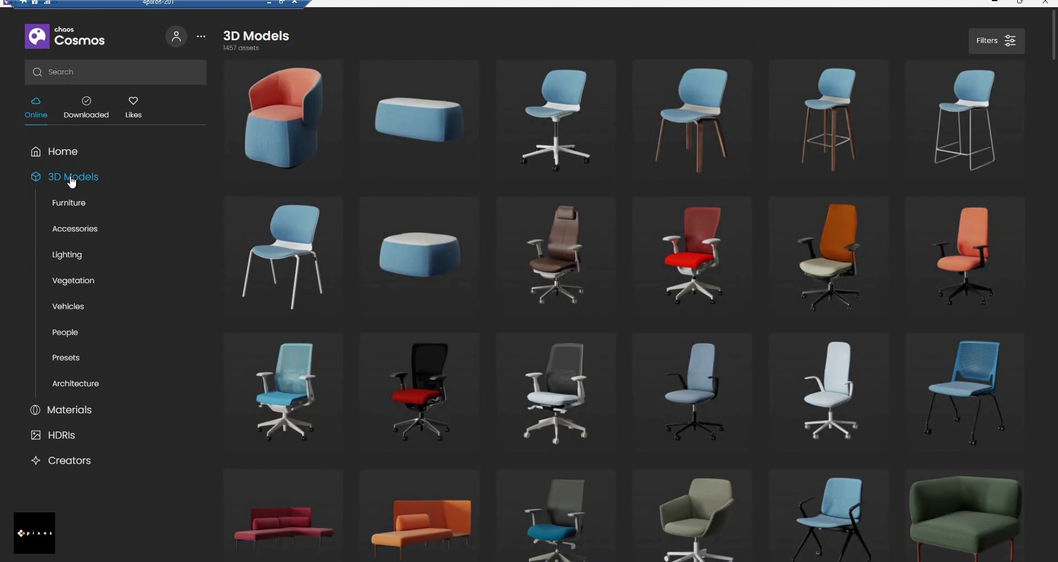
{"action": "left_click", "coordinate": [71, 207]}
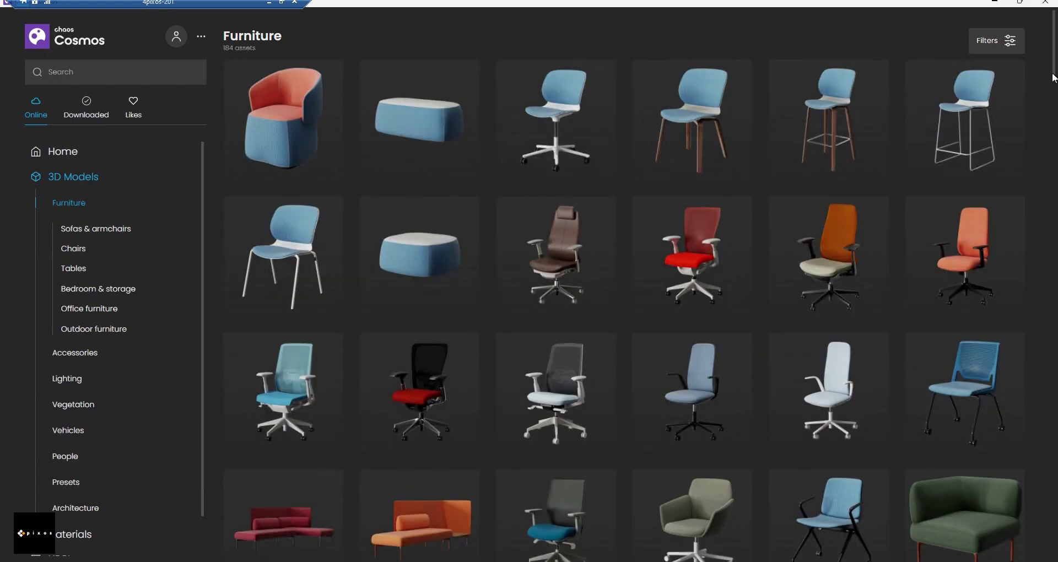
{"action": "scroll", "coordinate": [1055, 89], "scroll_direction": "down", "scroll_amount": 1}
{"action": "scroll", "coordinate": [1055, 89], "scroll_direction": "down", "scroll_amount": 20}
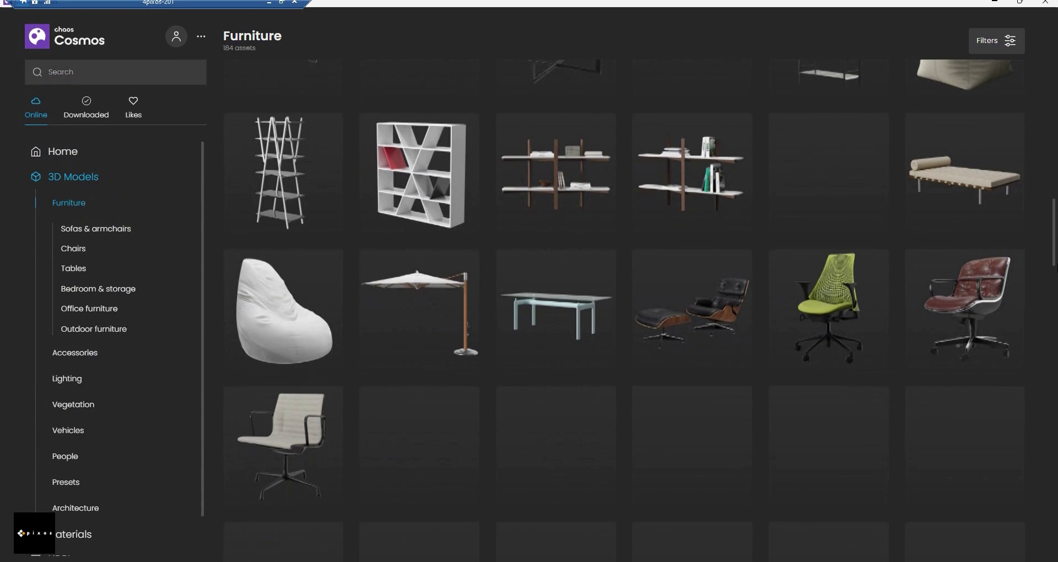
{"action": "scroll", "coordinate": [1054, 329], "scroll_direction": "up", "scroll_amount": 3}
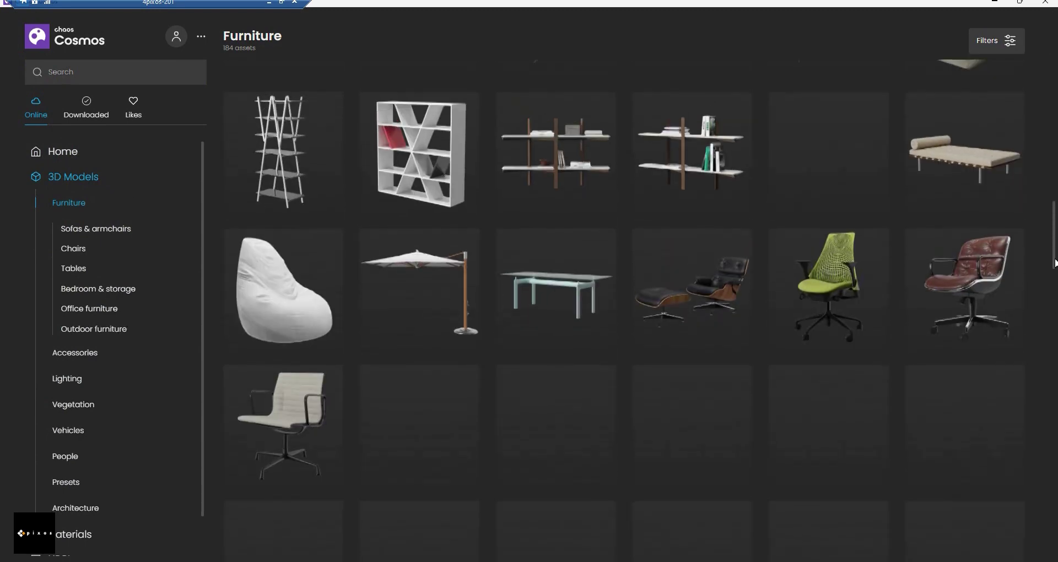
{"action": "left_click", "coordinate": [73, 249]}
{"action": "left_click", "coordinate": [64, 364]}
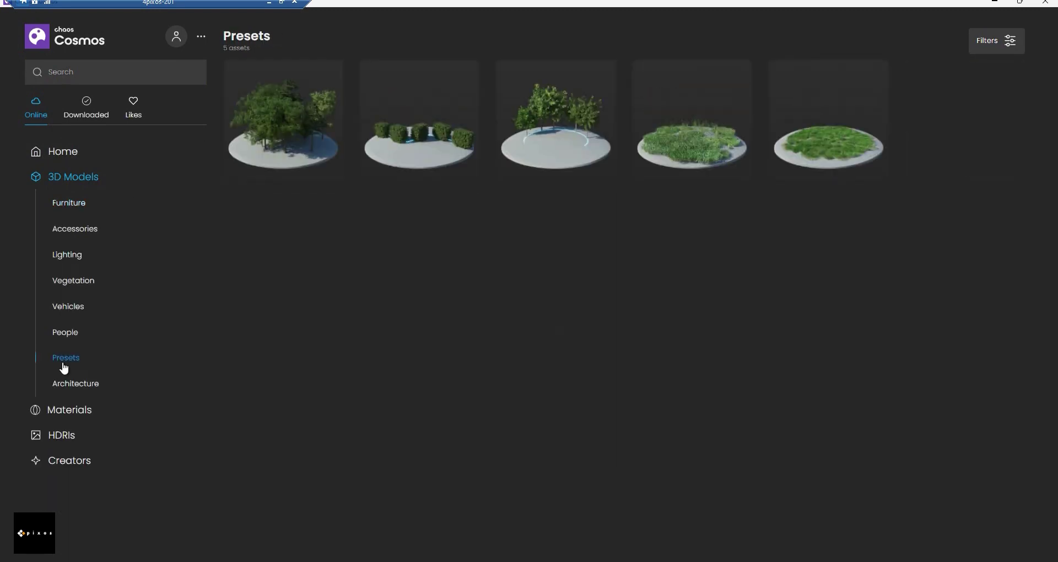
{"action": "left_click", "coordinate": [65, 339]}
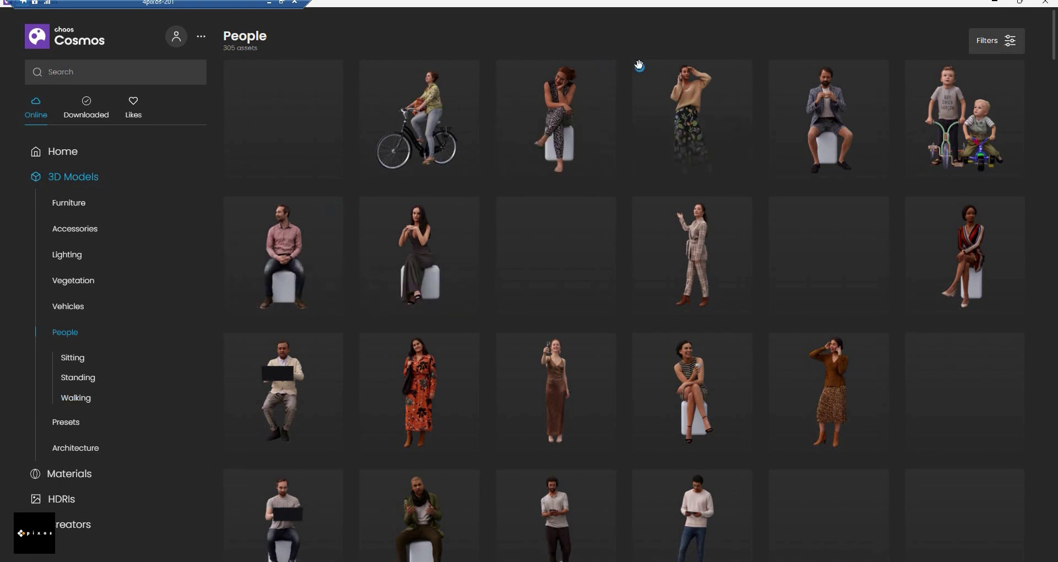
{"action": "left_click", "coordinate": [66, 175]}
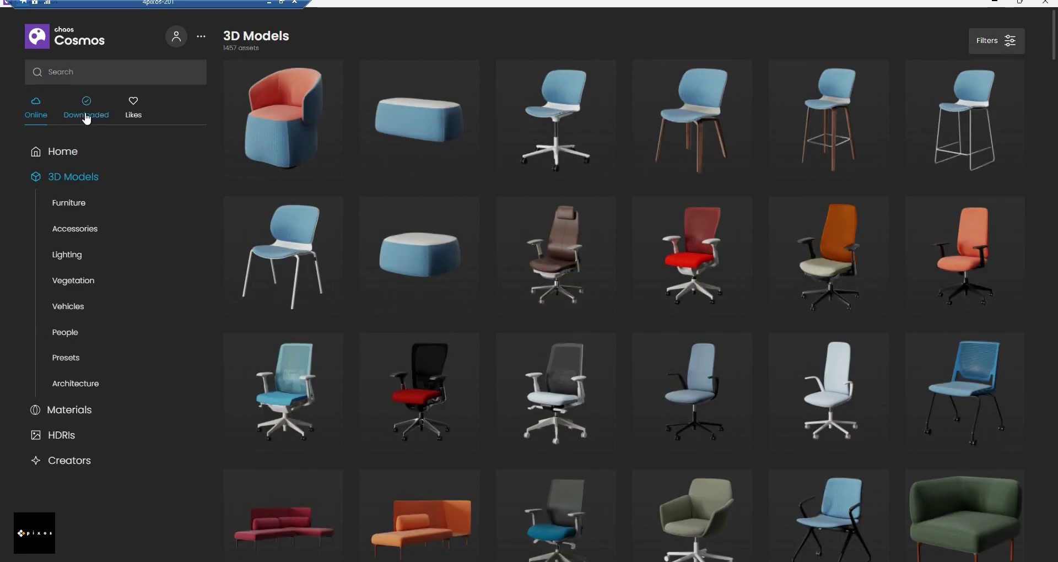
Filter Cosmos to the 5 downloaded models and restore its window to a smaller size
{"action": "left_click", "coordinate": [87, 118]}
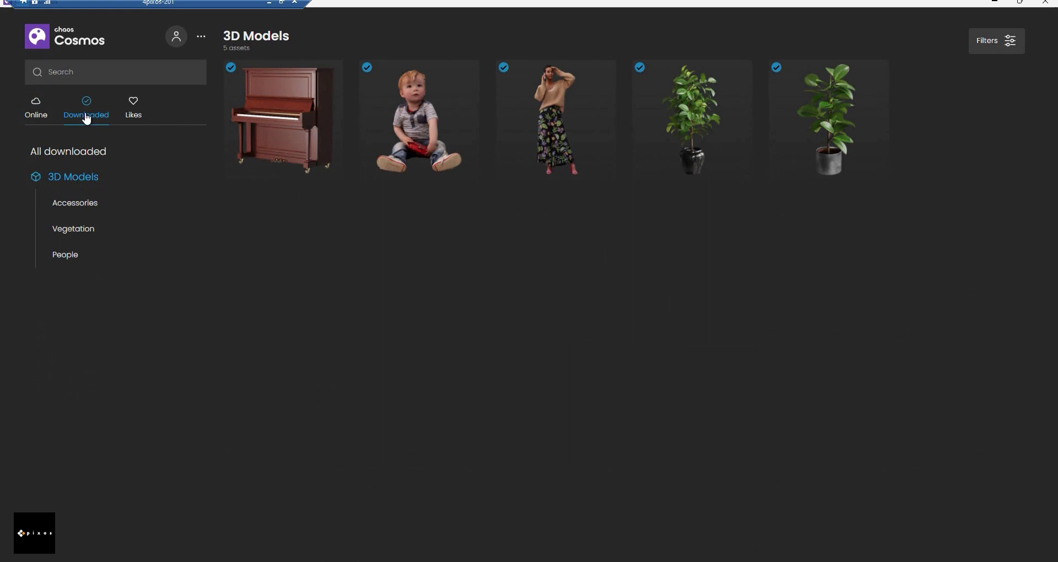
{"action": "mouse_move", "coordinate": [246, 107]}
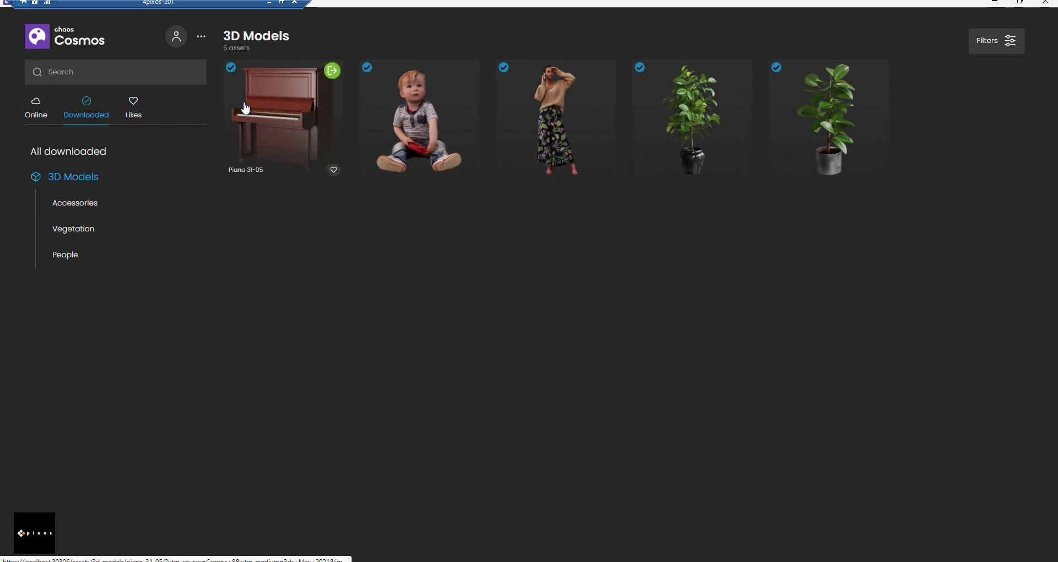
{"action": "mouse_move", "coordinate": [381, 146]}
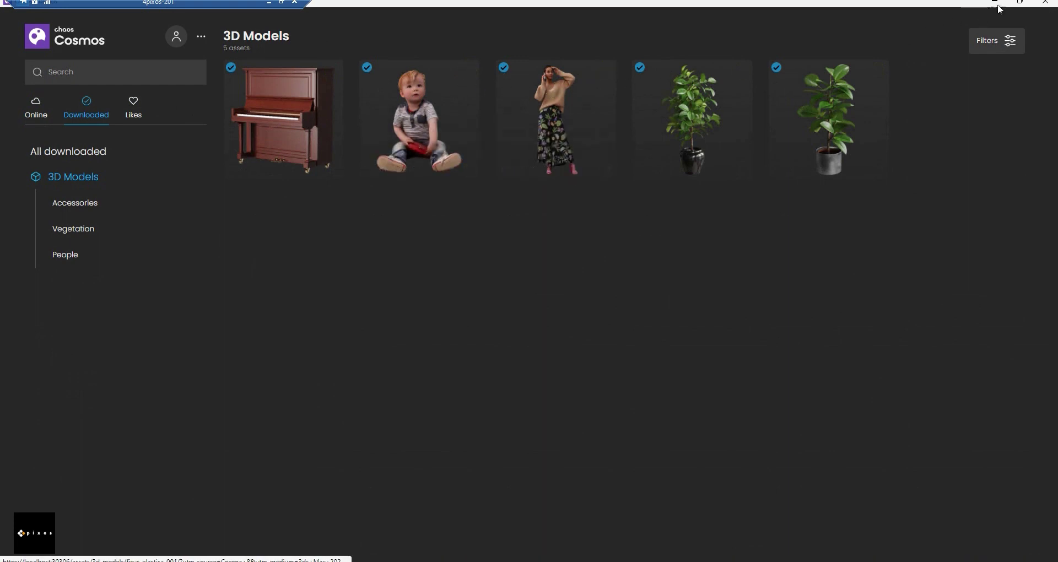
{"action": "left_click", "coordinate": [1019, 2]}
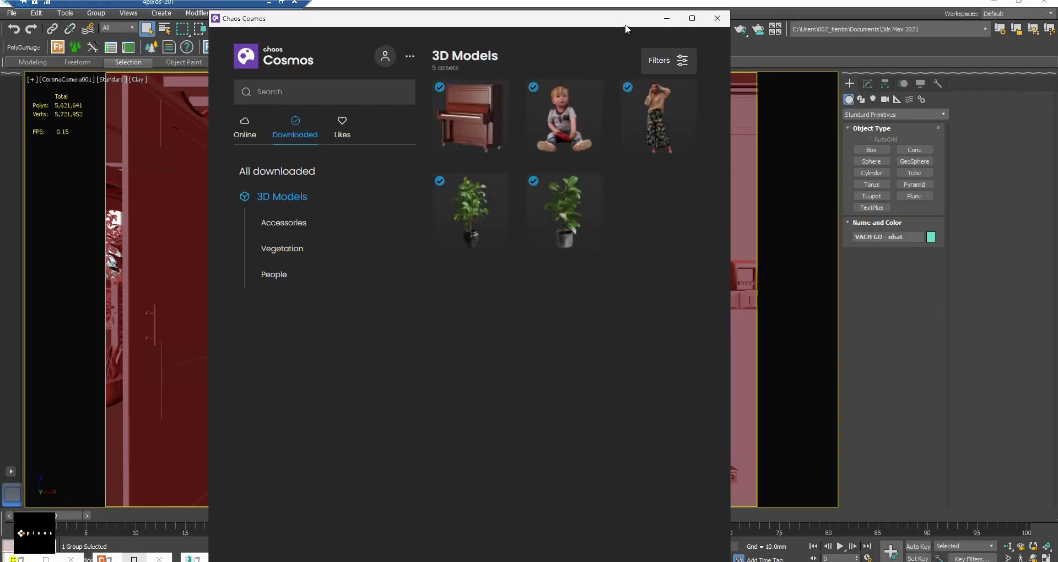
Drag the woman model 00275 Denim 007 into the hallway, deleting the misplaced copy
{"action": "left_click_drag", "start_coordinate": [626, 29], "coordinate": [254, 50]}
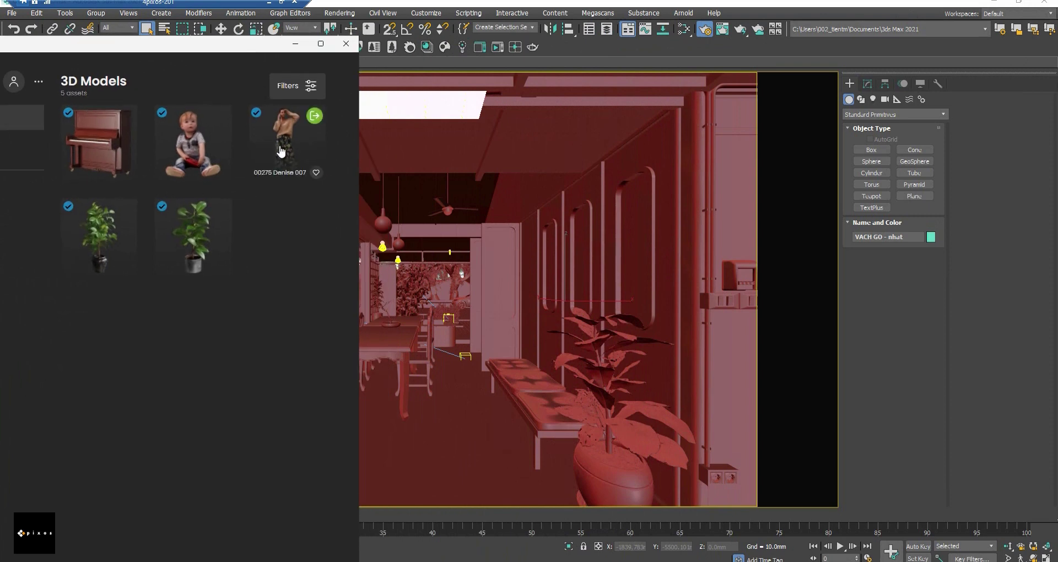
{"action": "left_click_drag", "start_coordinate": [281, 152], "coordinate": [455, 407]}
{"action": "left_click_drag", "start_coordinate": [458, 401], "coordinate": [458, 401]}
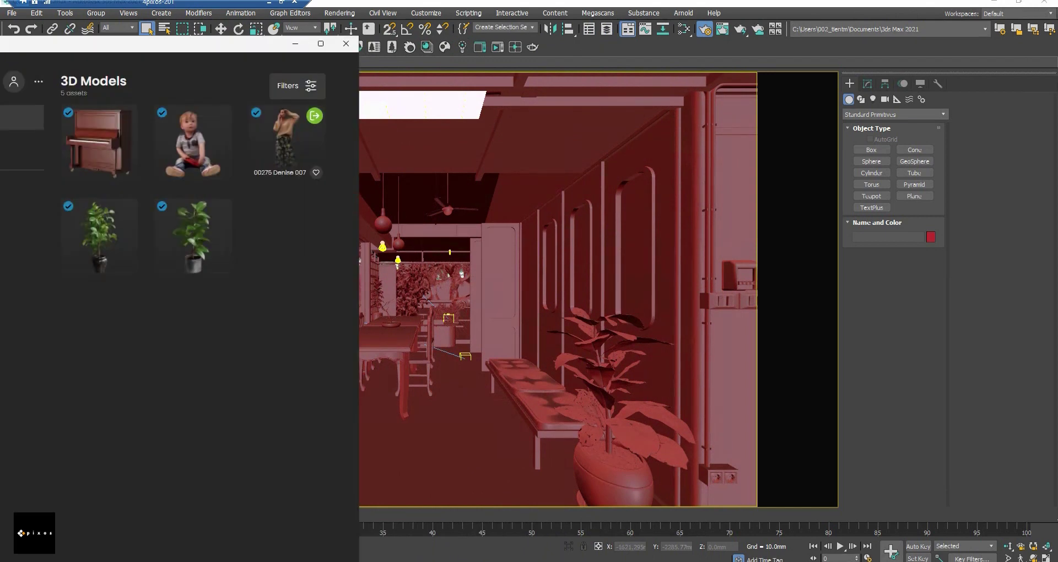
{"action": "left_click_drag", "start_coordinate": [281, 159], "coordinate": [488, 222]}
{"action": "left_click_drag", "start_coordinate": [575, 246], "coordinate": [580, 248]}
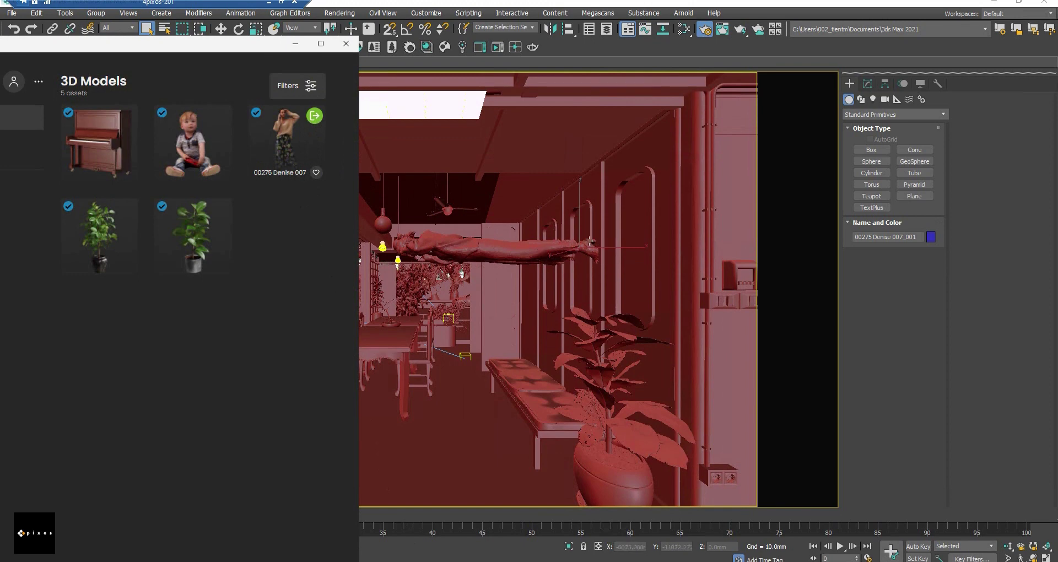
{"action": "key", "text": "Delete"}
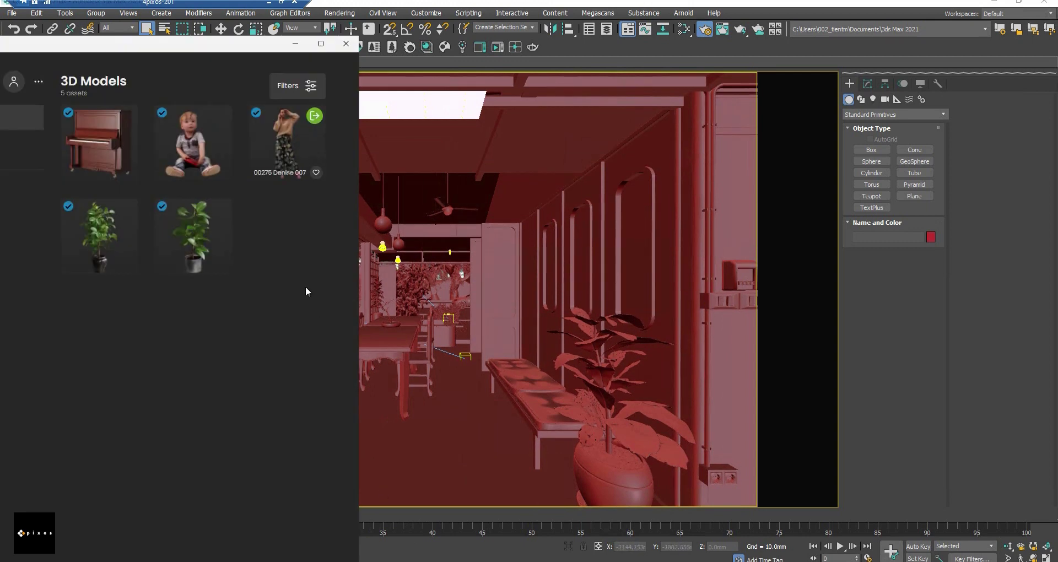
{"action": "left_click_drag", "start_coordinate": [284, 149], "coordinate": [448, 419]}
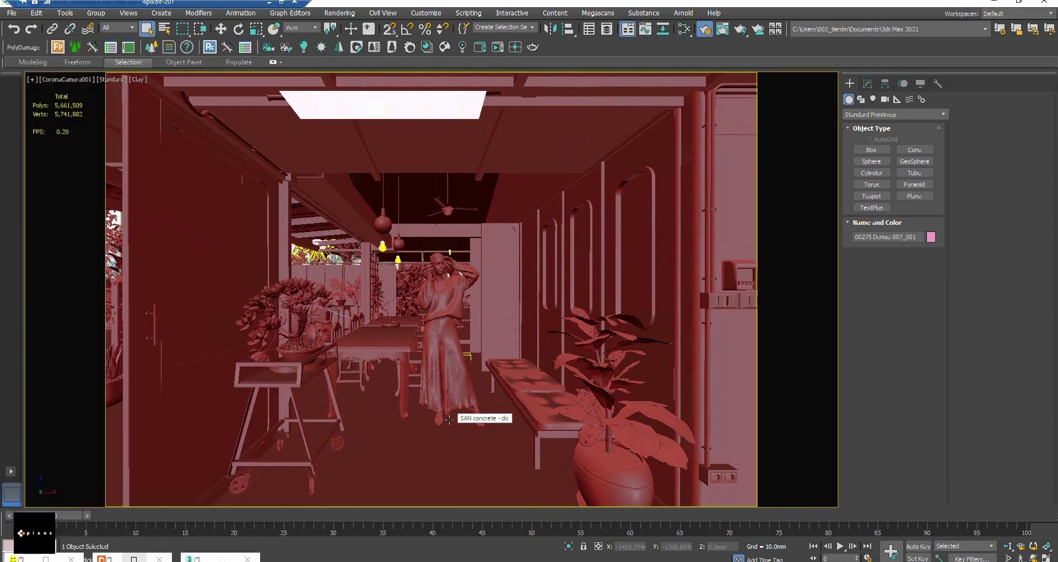
Select the woman proxy and collapse its Corona Proxy settings rollout
{"action": "left_click", "coordinate": [449, 419]}
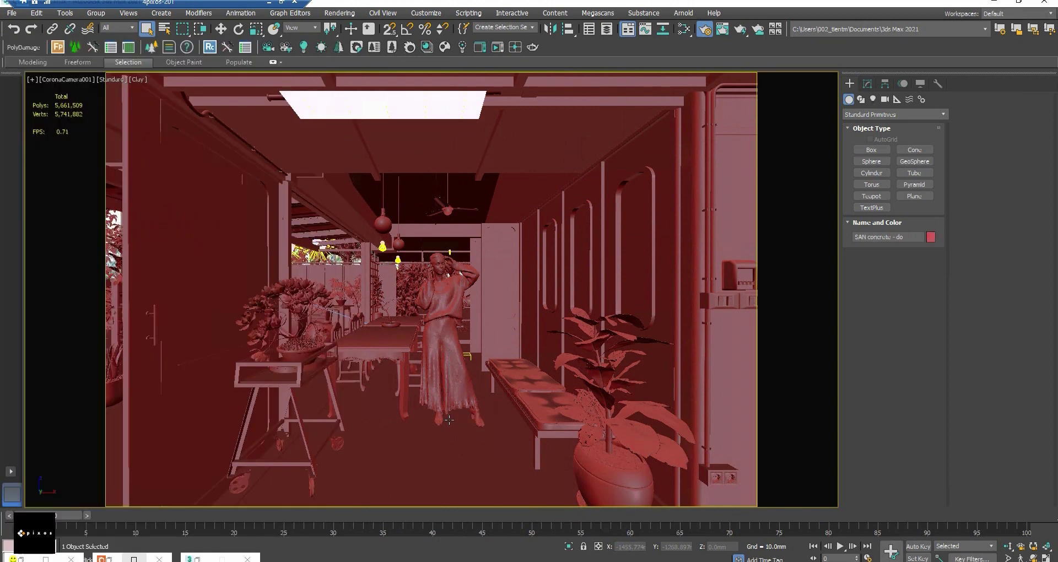
{"action": "left_click", "coordinate": [442, 345]}
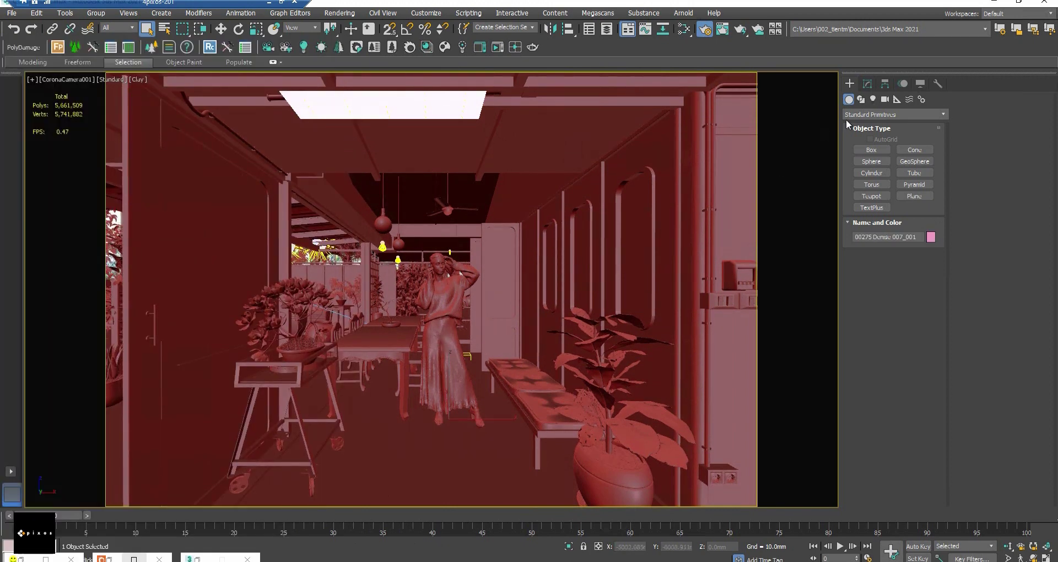
{"action": "left_click", "coordinate": [866, 87]}
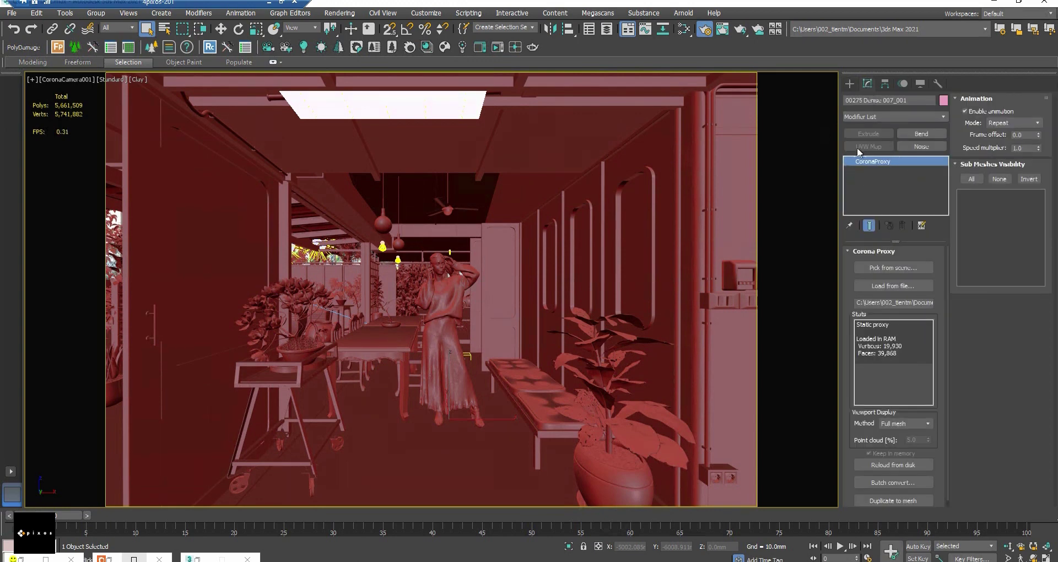
{"action": "scroll", "coordinate": [841, 331], "scroll_direction": "down", "scroll_amount": 1}
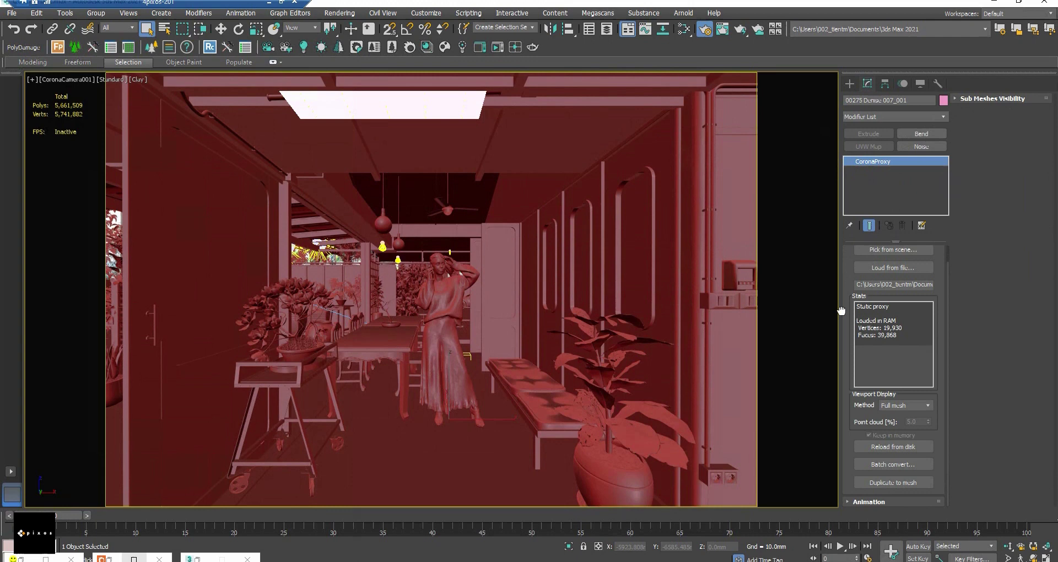
{"action": "scroll", "coordinate": [842, 330], "scroll_direction": "up", "scroll_amount": 1}
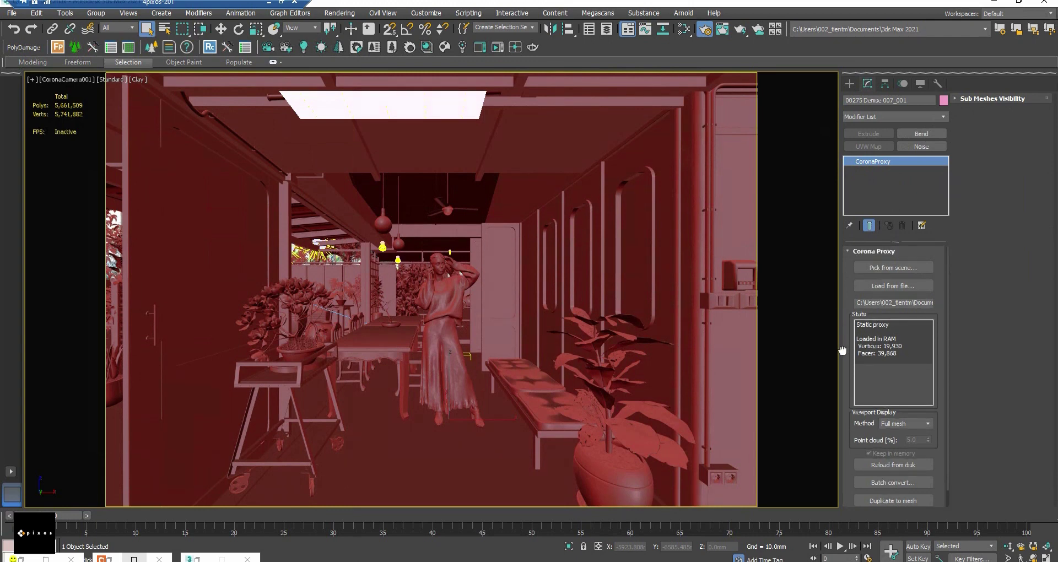
{"action": "left_click", "coordinate": [852, 252]}
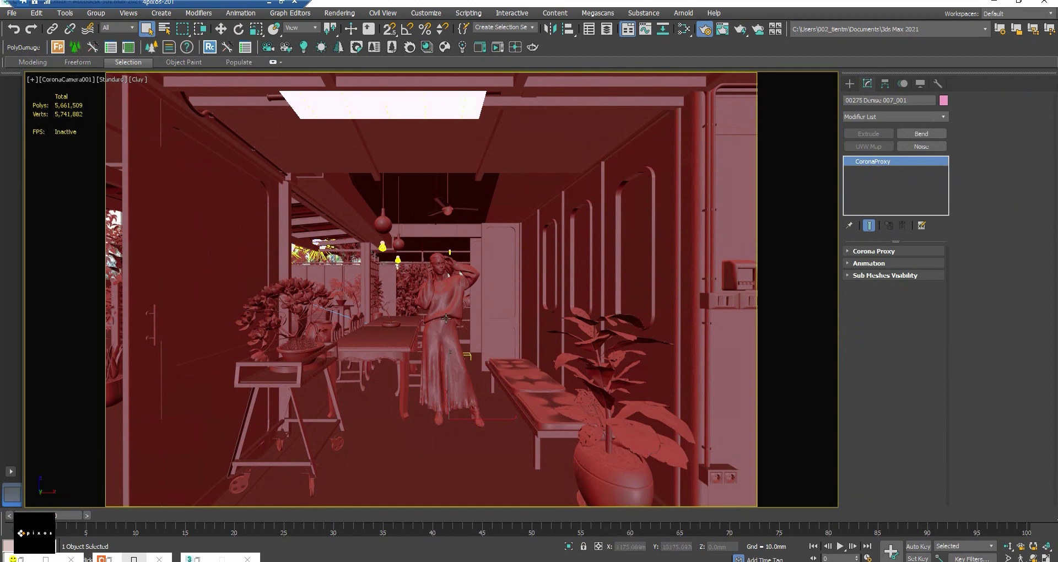
Move the woman back toward the bench and rotate her 36° about Z
{"action": "key", "text": "w"}
{"action": "left_click_drag", "start_coordinate": [471, 412], "coordinate": [490, 391]}
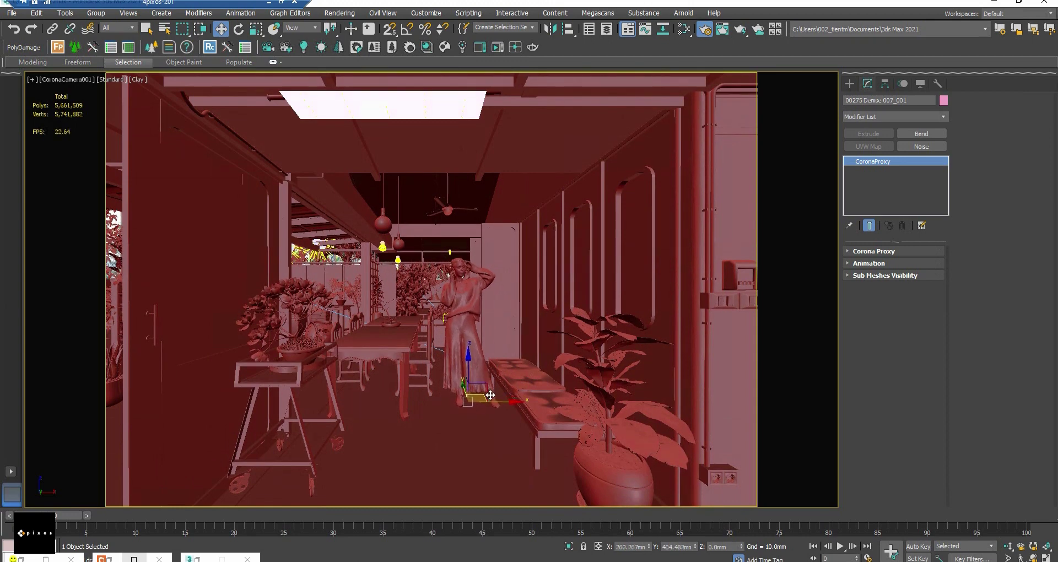
{"action": "key", "text": "e"}
{"action": "left_click_drag", "start_coordinate": [491, 427], "coordinate": [527, 425]}
{"action": "key", "text": "q"}
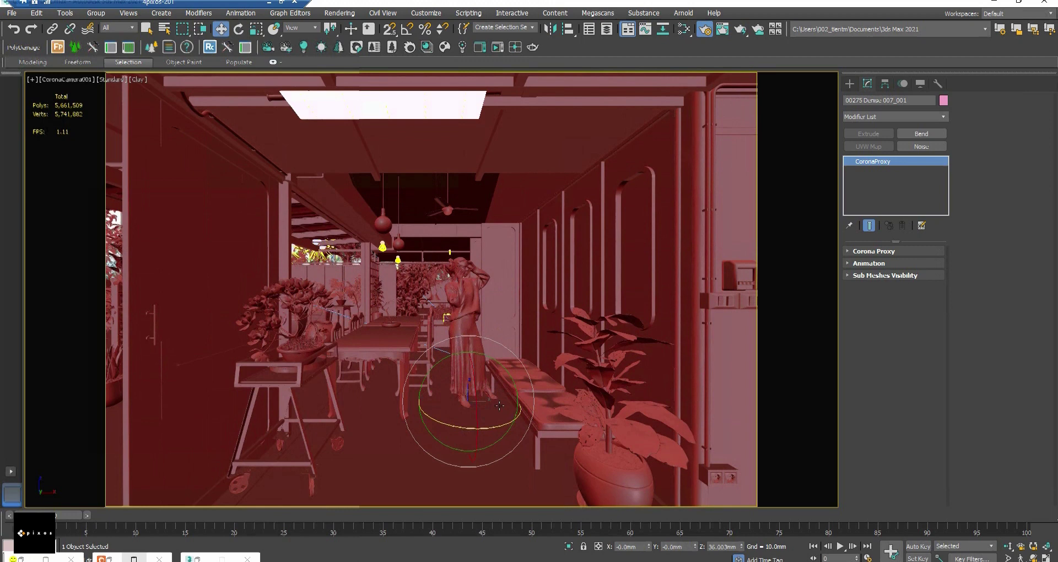
{"action": "key", "text": "alt+Tab"}
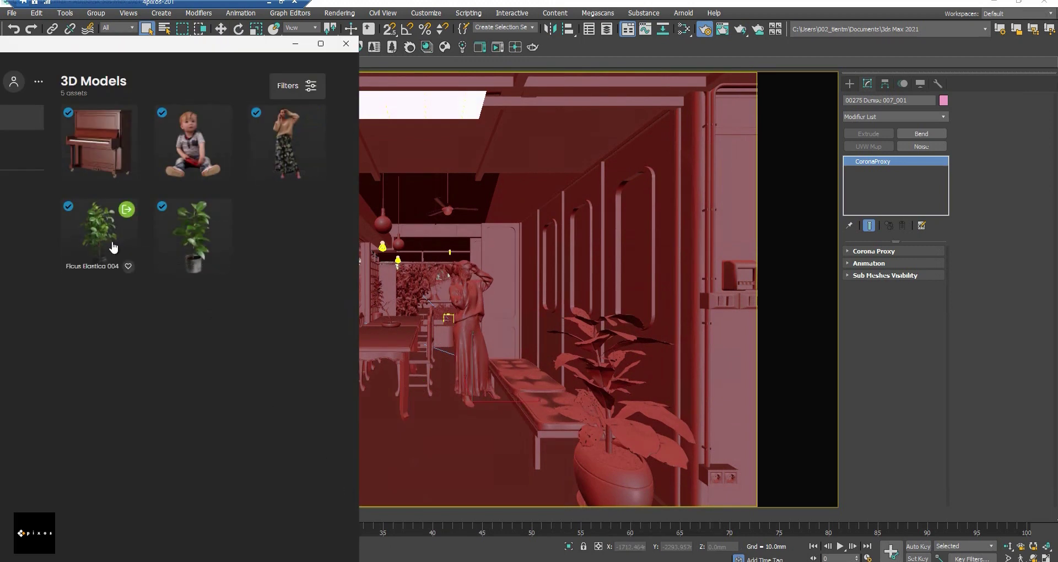
Place the Ficus Elastica 004 proxy, delete the original right-hand plant, and set the ficus beside the bench
{"action": "left_click_drag", "start_coordinate": [112, 245], "coordinate": [426, 432]}
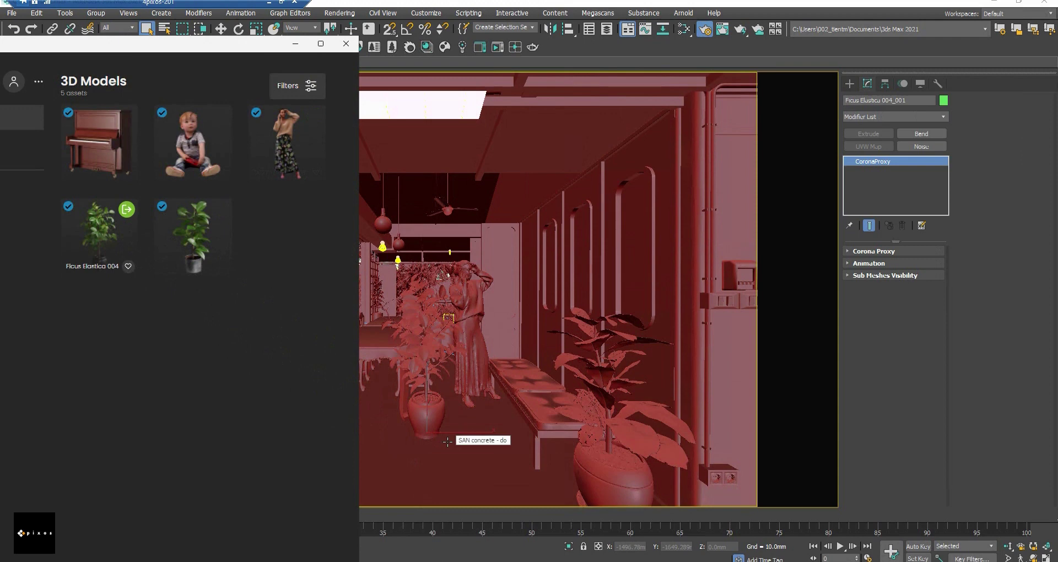
{"action": "left_click", "coordinate": [296, 44]}
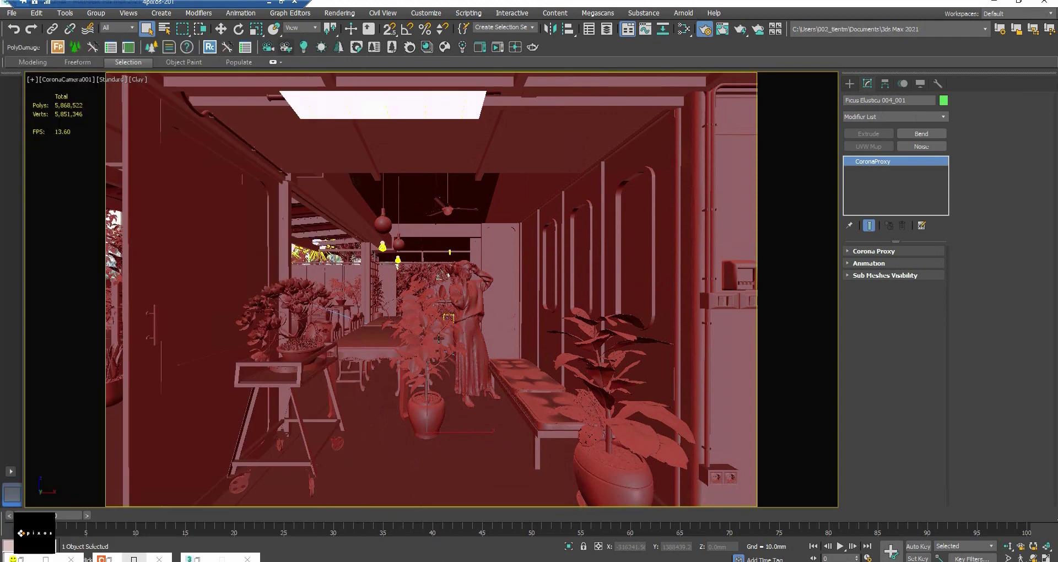
{"action": "key", "text": "w"}
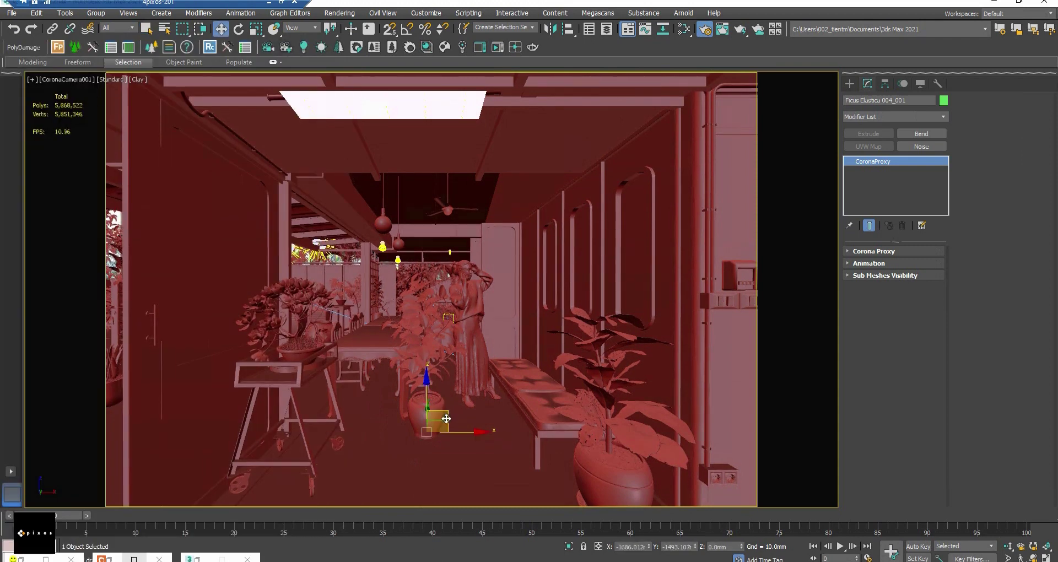
{"action": "left_click_drag", "start_coordinate": [447, 421], "coordinate": [399, 476]}
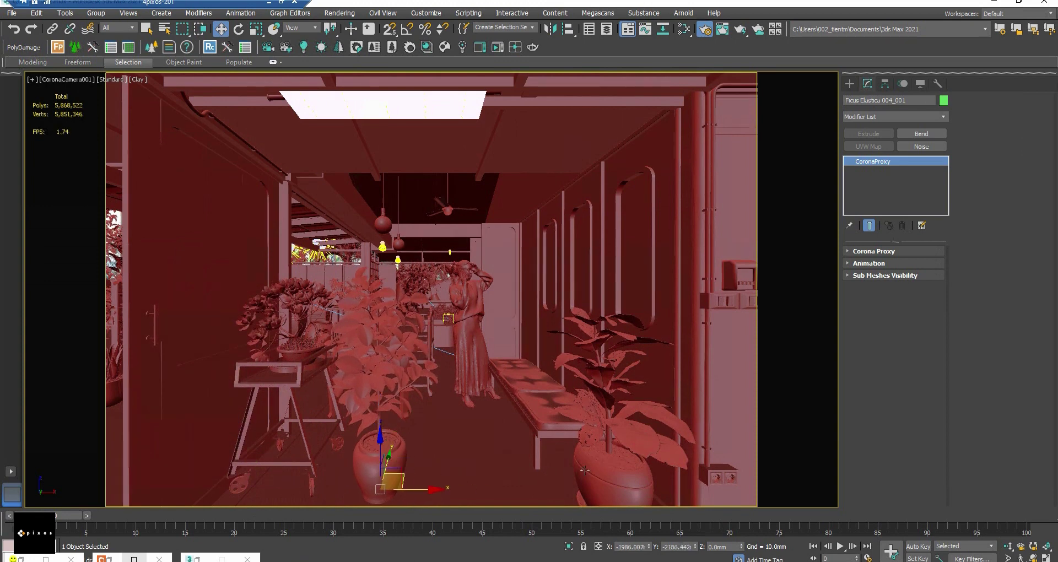
{"action": "left_click", "coordinate": [603, 467]}
{"action": "key", "text": "Delete"}
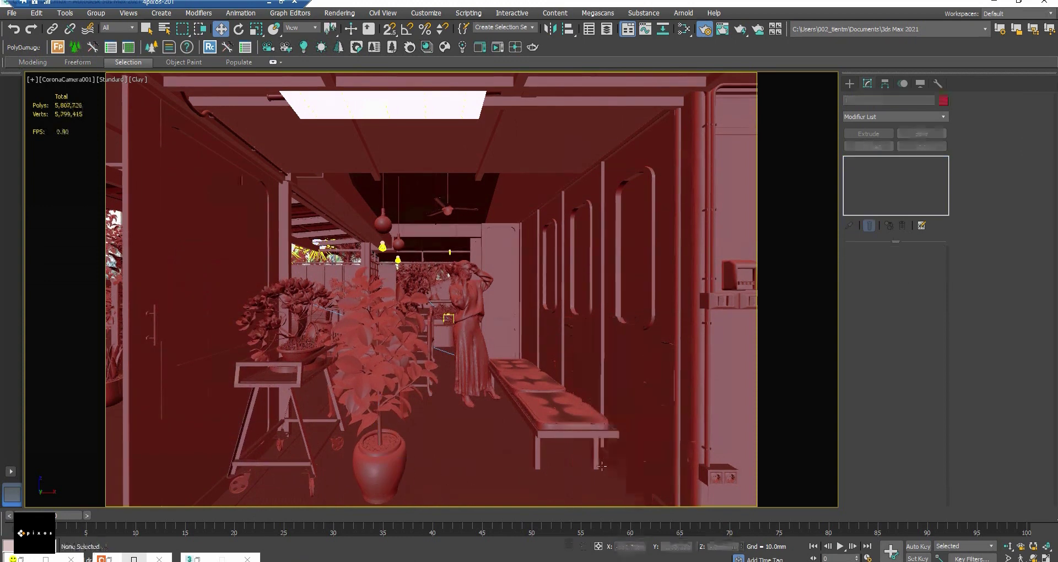
{"action": "left_click", "coordinate": [391, 450]}
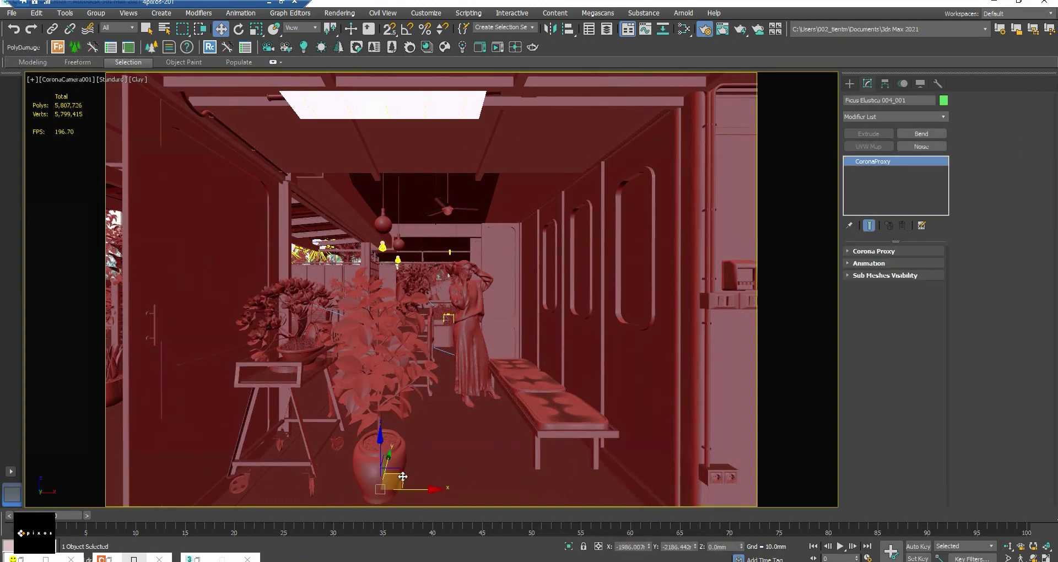
{"action": "left_click_drag", "start_coordinate": [404, 477], "coordinate": [616, 498]}
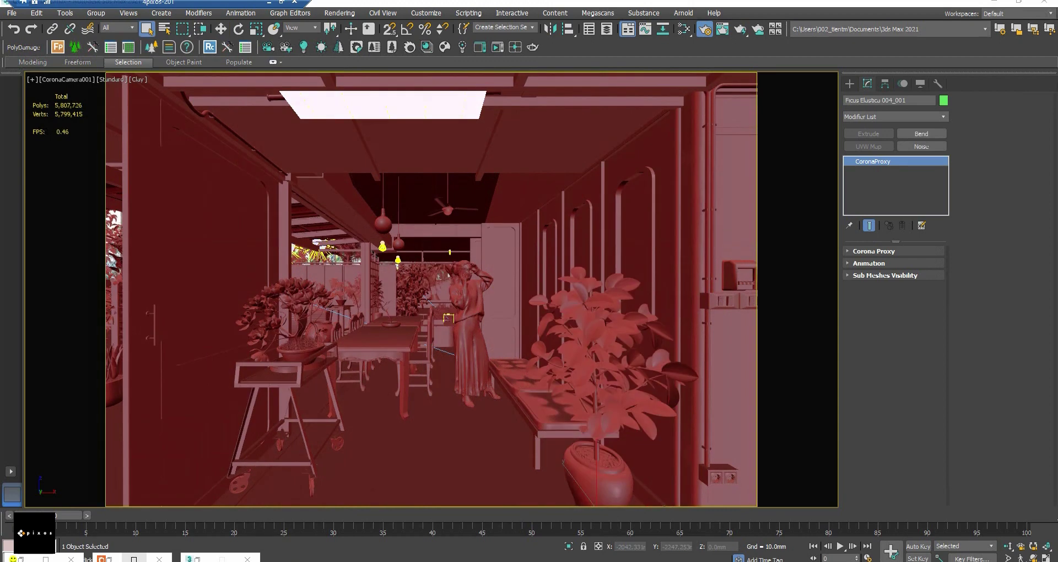
{"action": "key", "text": "q"}
{"action": "key", "text": "alt+Tab"}
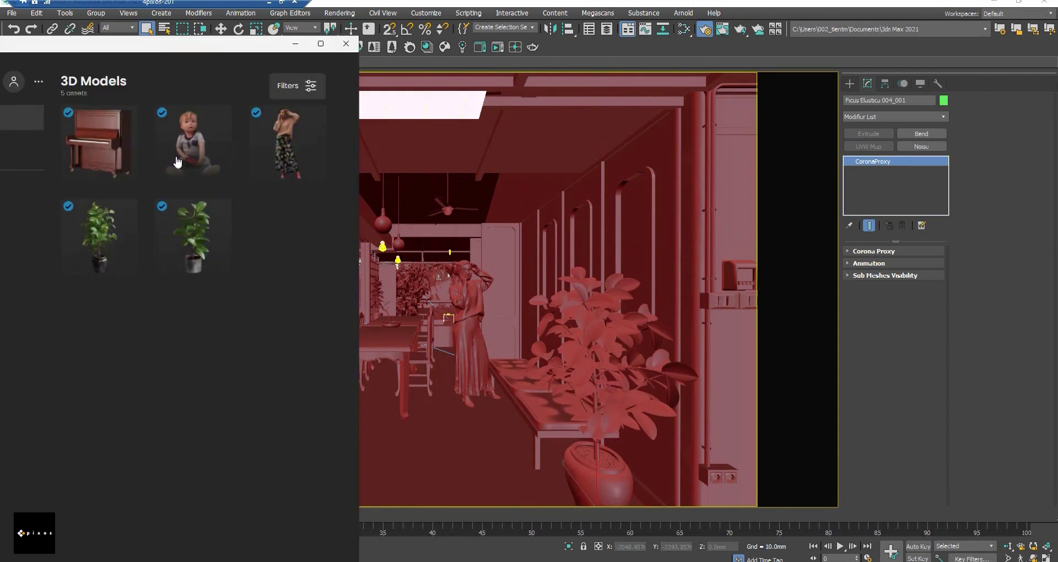
Drop the child model onto the bench, rotate it to about 106° on Z, and nudge it along X
{"action": "left_click_drag", "start_coordinate": [177, 156], "coordinate": [423, 446]}
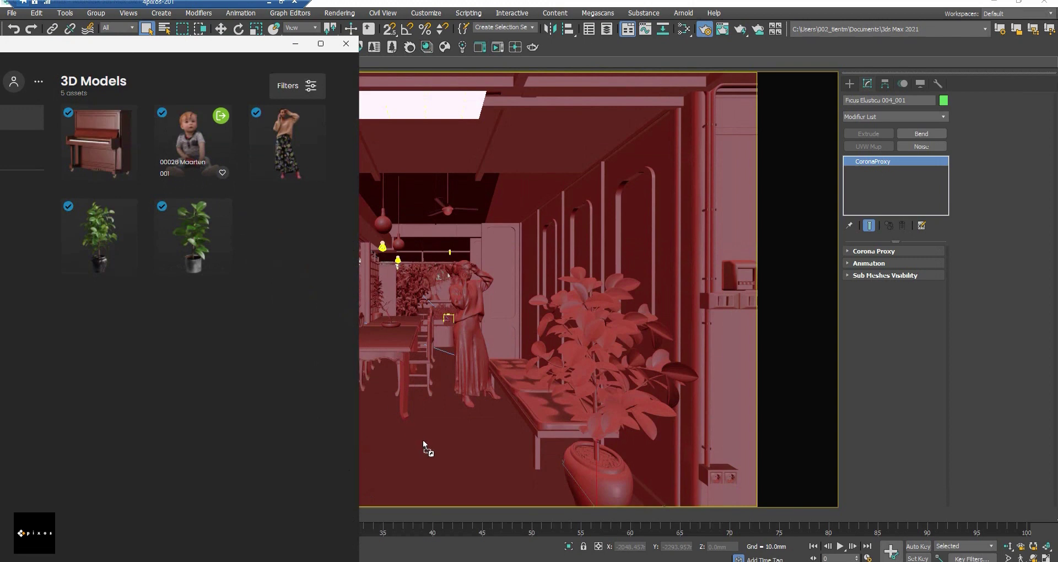
{"action": "left_click_drag", "start_coordinate": [504, 368], "coordinate": [510, 364]}
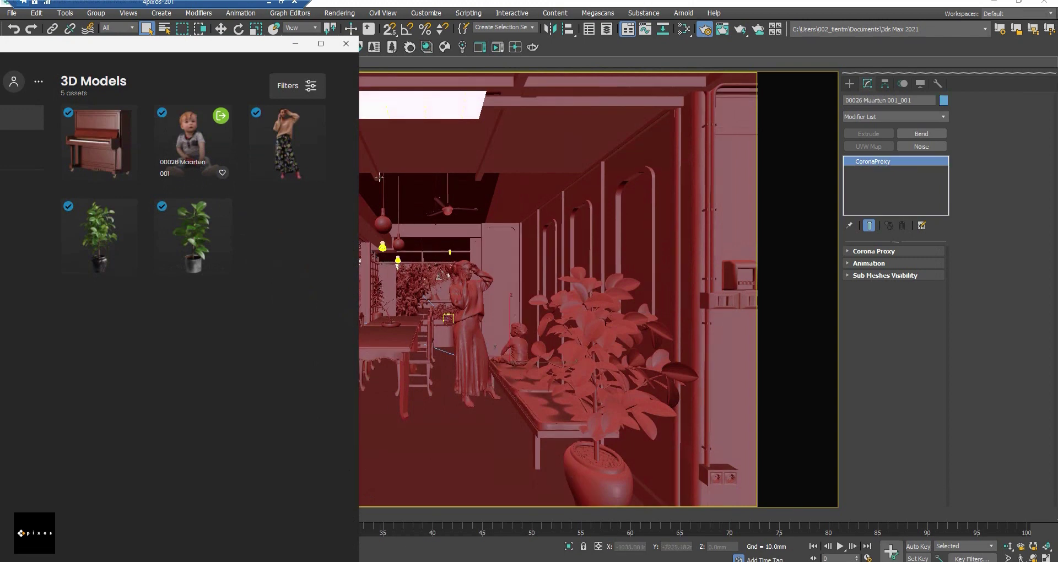
{"action": "left_click", "coordinate": [295, 43]}
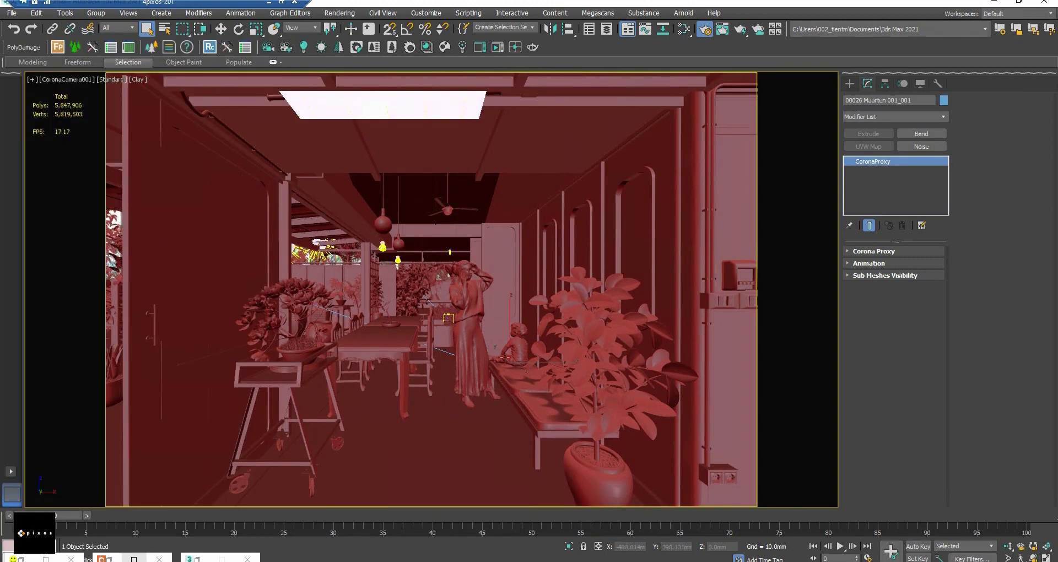
{"action": "key", "text": "e"}
{"action": "left_click_drag", "start_coordinate": [530, 380], "coordinate": [610, 378]}
{"action": "mouse_move", "coordinate": [624, 376]}
{"action": "left_mouse_down"}
{"action": "mouse_move", "coordinate": [637, 374]}
{"action": "mouse_move", "coordinate": [624, 376]}
{"action": "left_mouse_up"}
{"action": "key", "text": "w"}
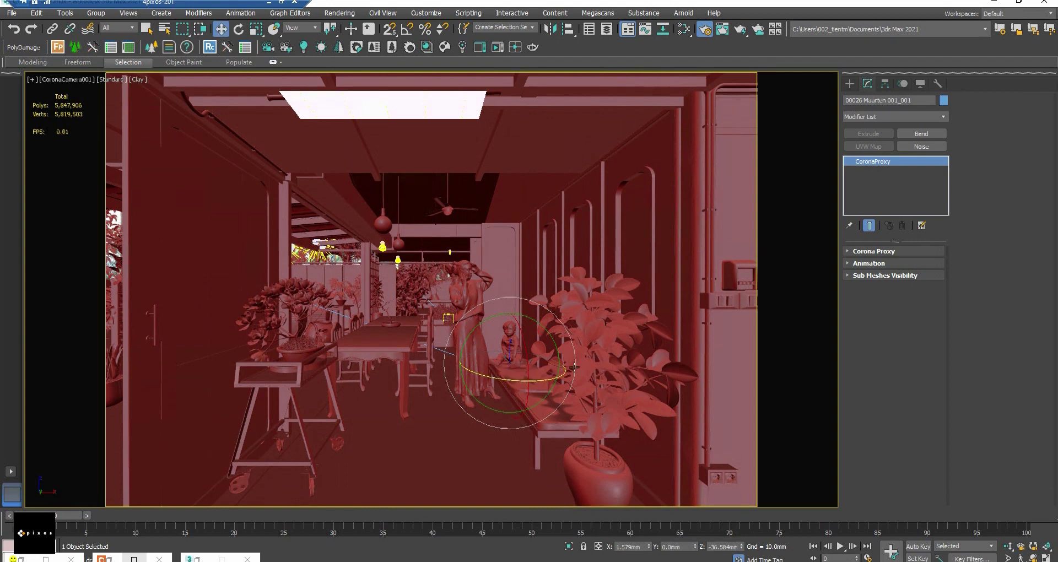
{"action": "left_click_drag", "start_coordinate": [552, 365], "coordinate": [552, 366]}
{"action": "left_click", "coordinate": [552, 365]}
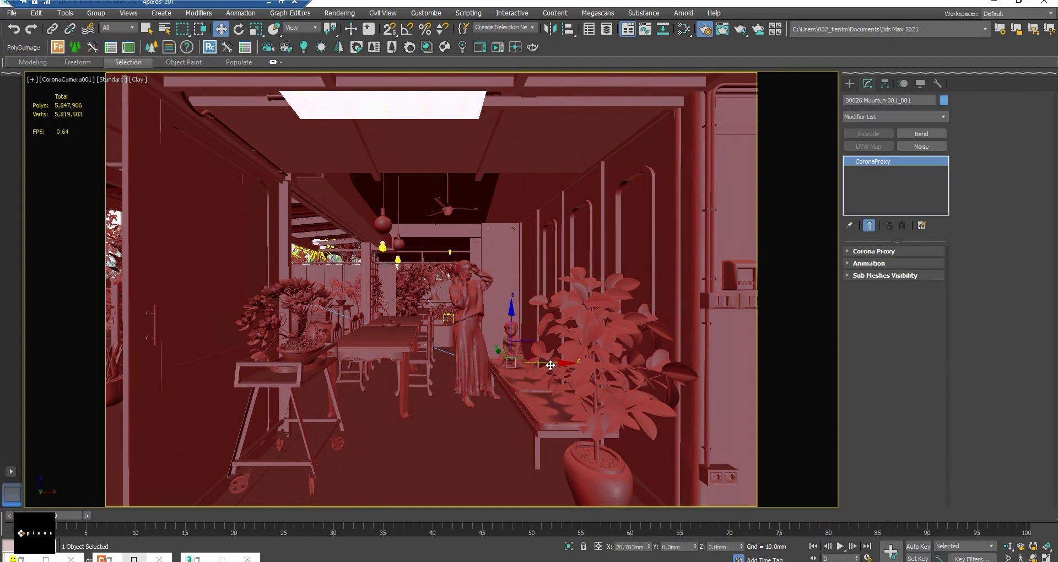
Start Corona interactive rendering (Start IR) of the camera view in the frame buffer
{"action": "left_click", "coordinate": [479, 48]}
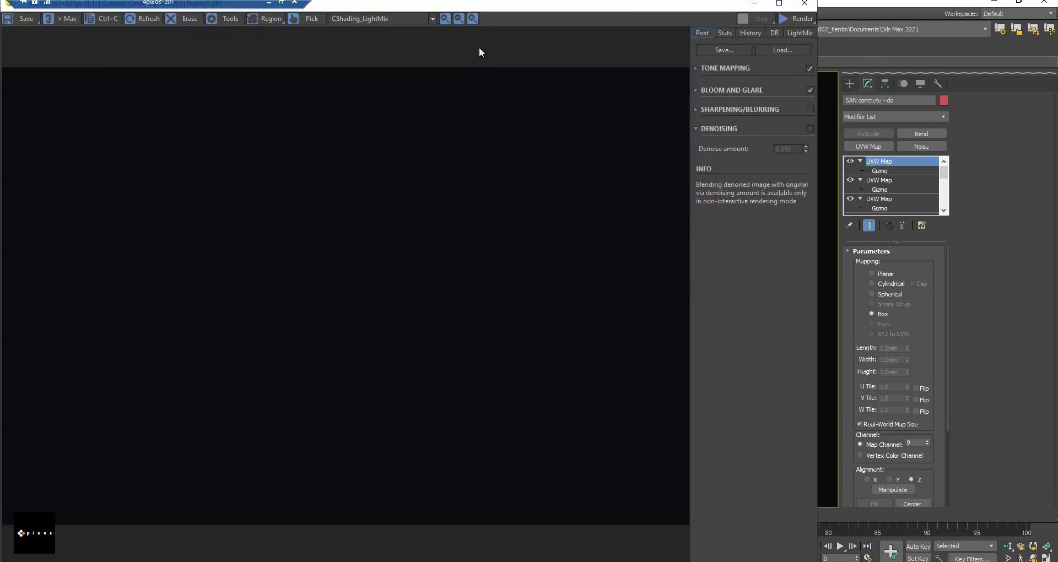
{"action": "left_click", "coordinate": [787, 20]}
{"action": "left_click", "coordinate": [788, 31]}
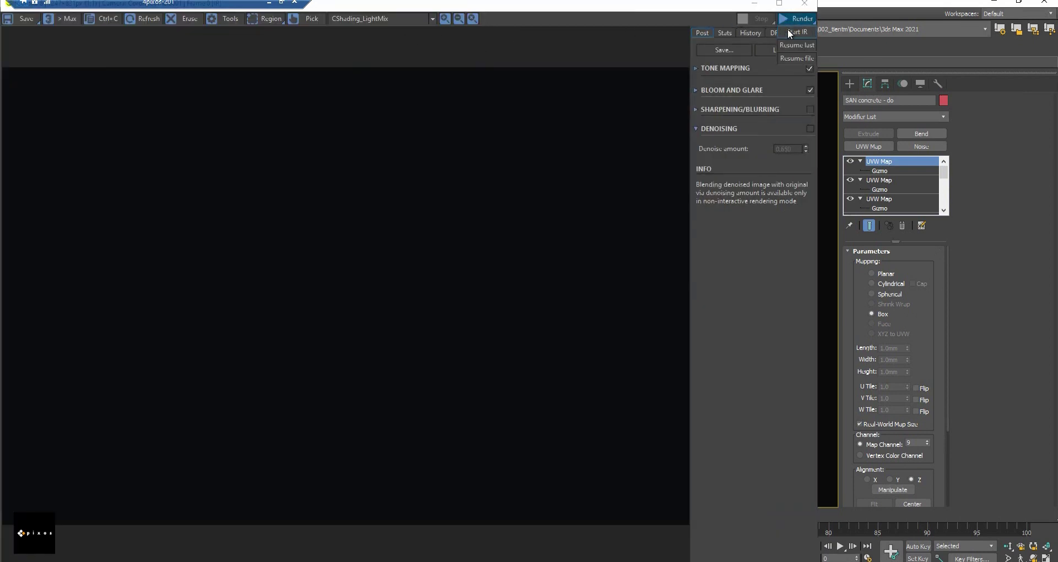